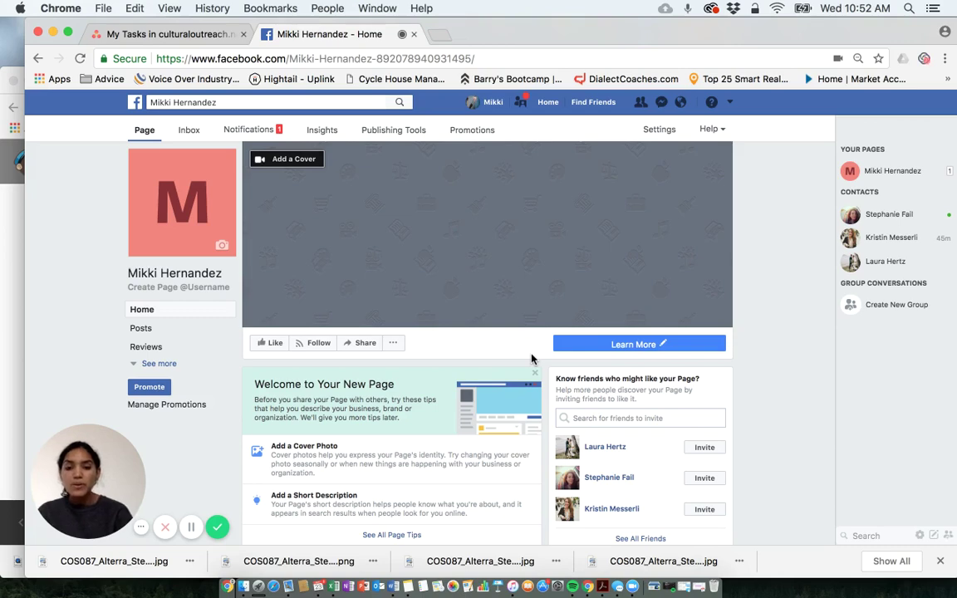
Upload the video "Alterra Home Loans - Intro to Email Campaign.mp4" from the COS folder to a new post on the business page
scroll(532, 359, down, 5)
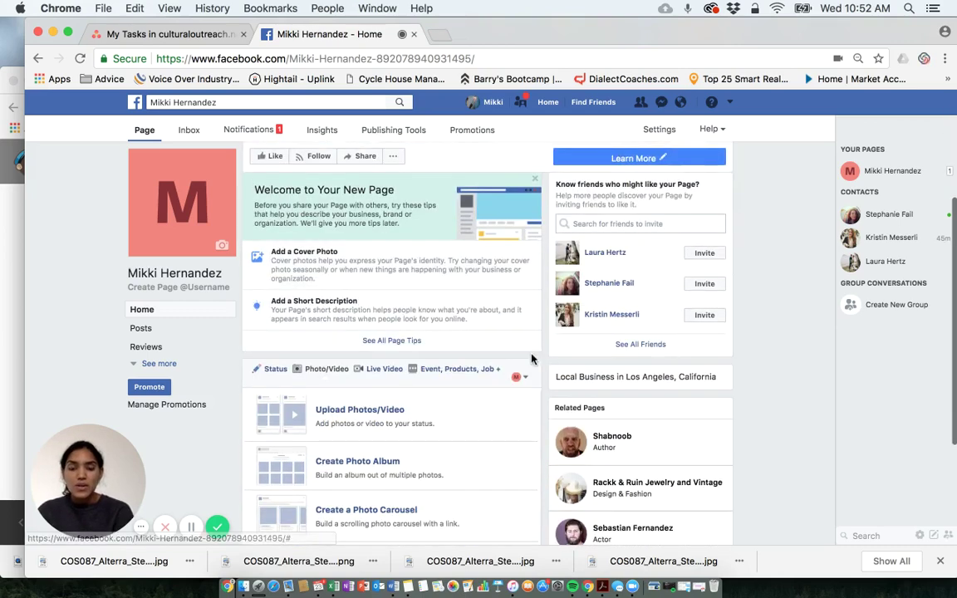
scroll(531, 359, down, 1)
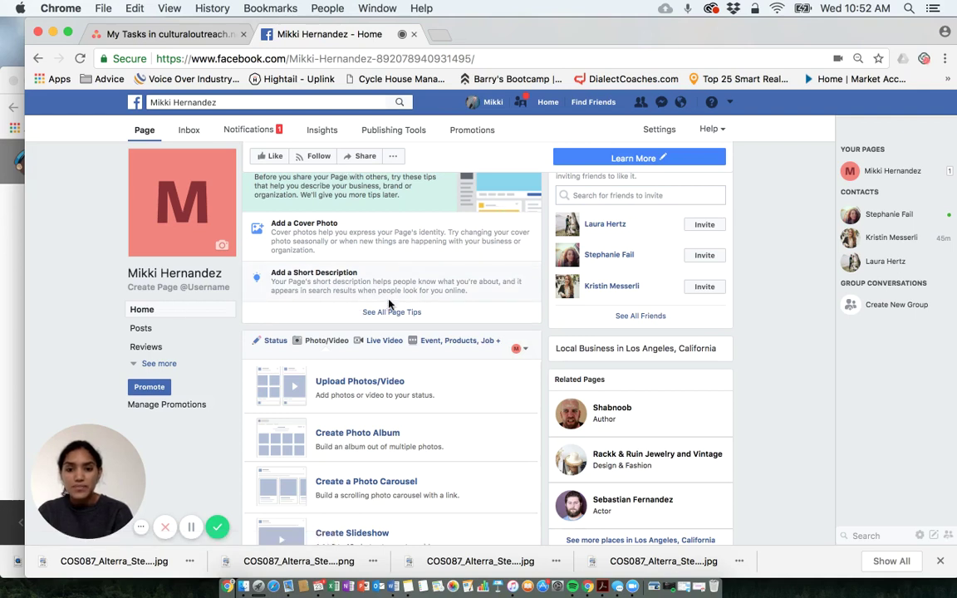
click(277, 343)
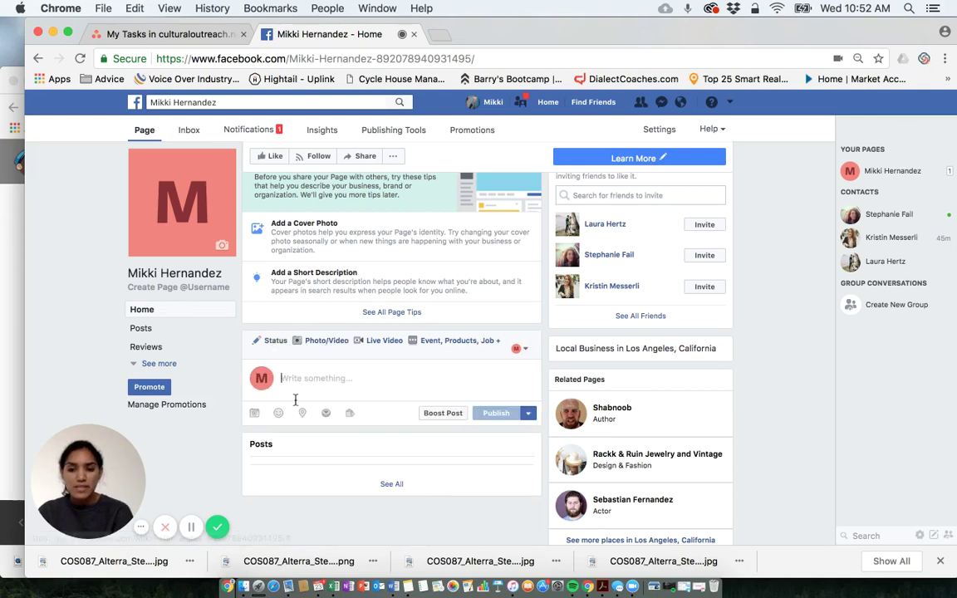
click(315, 343)
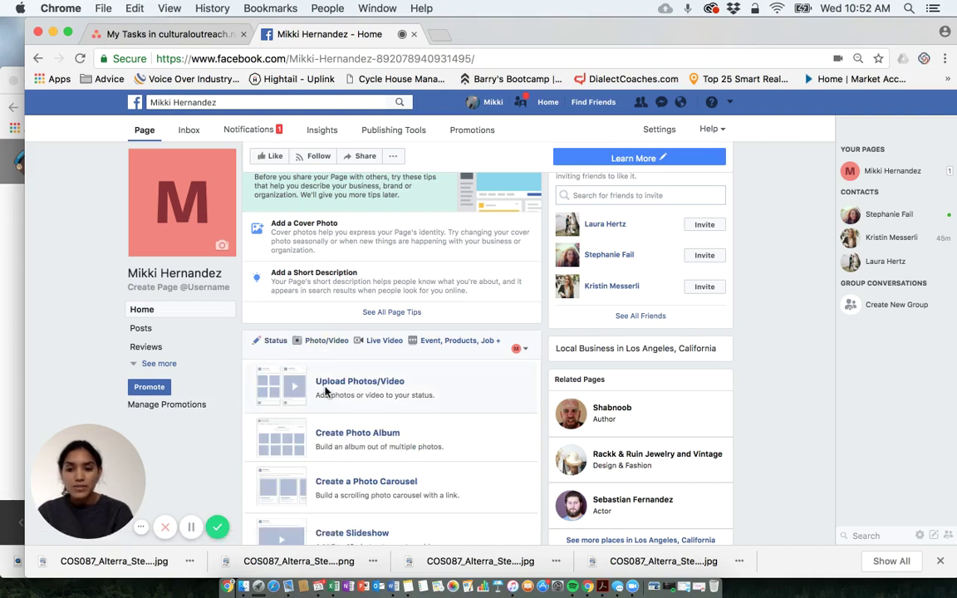
click(326, 390)
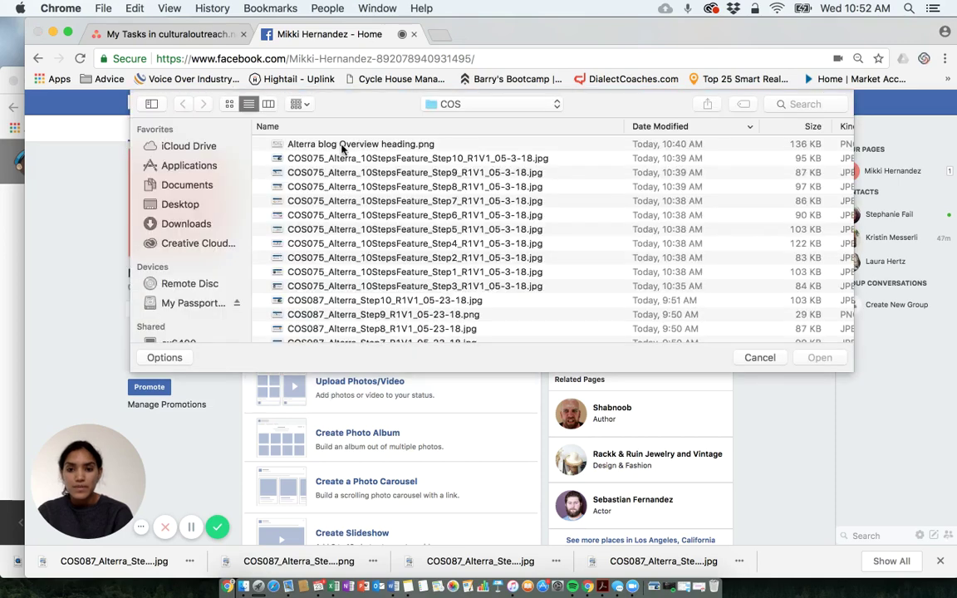
scroll(329, 231, down, 5)
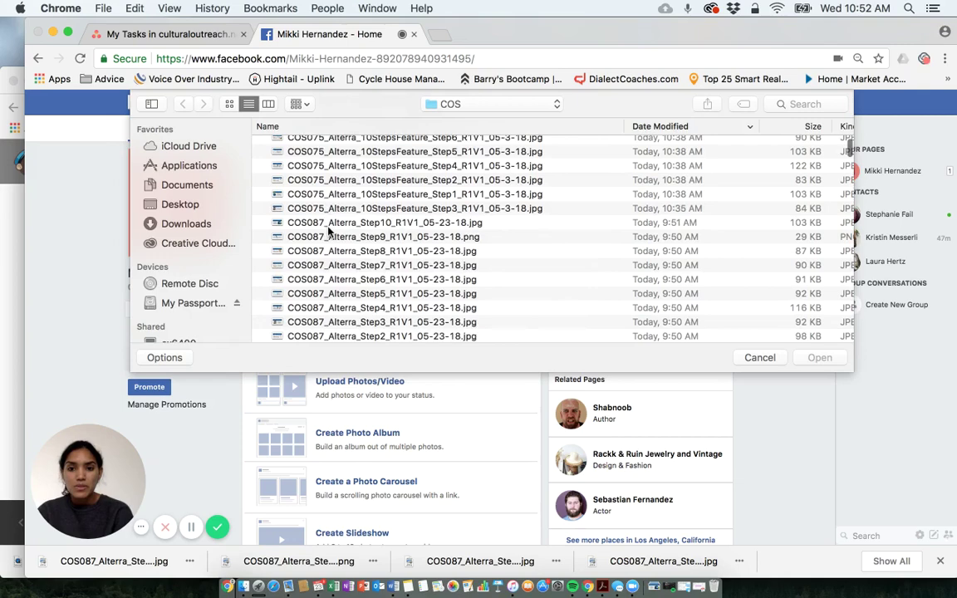
scroll(329, 231, down, 10)
click(324, 191)
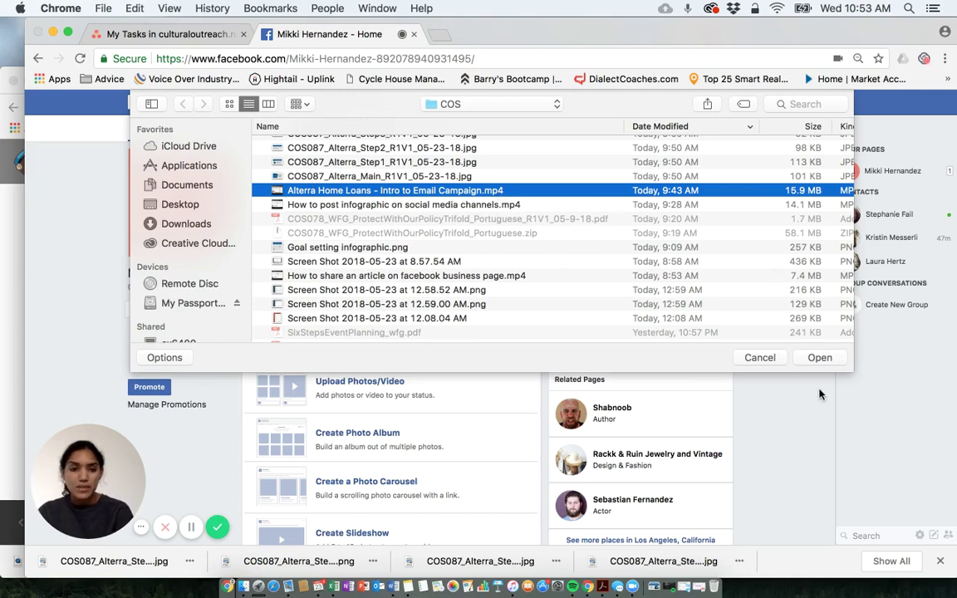
click(815, 358)
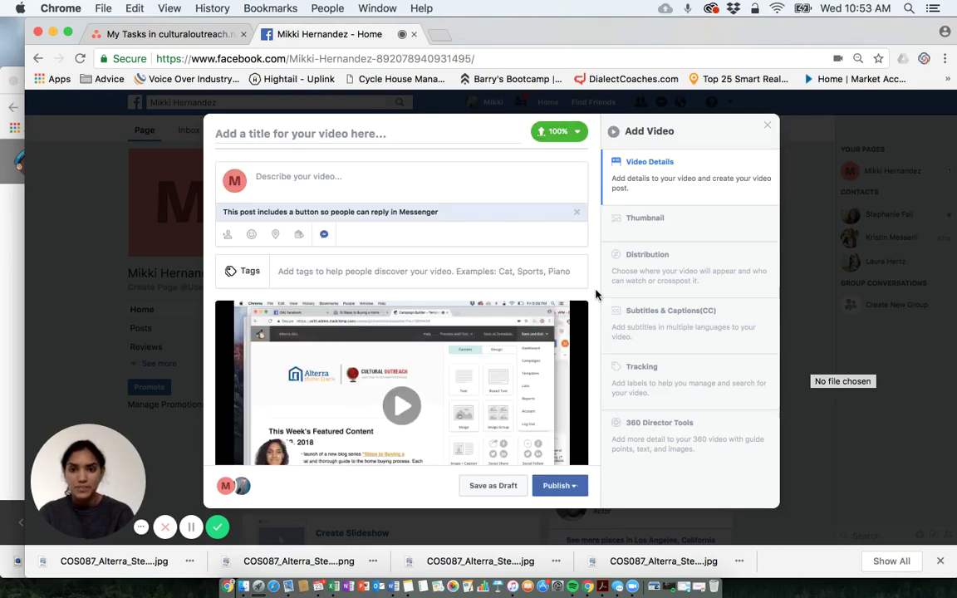
Title the uploaded video "Email tutorial"
click(236, 132)
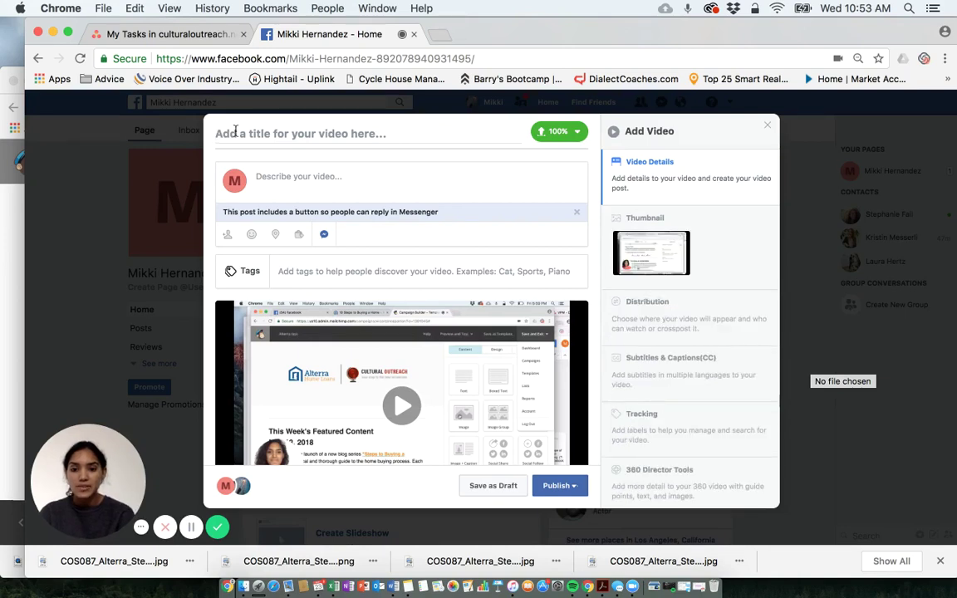
text(Email )
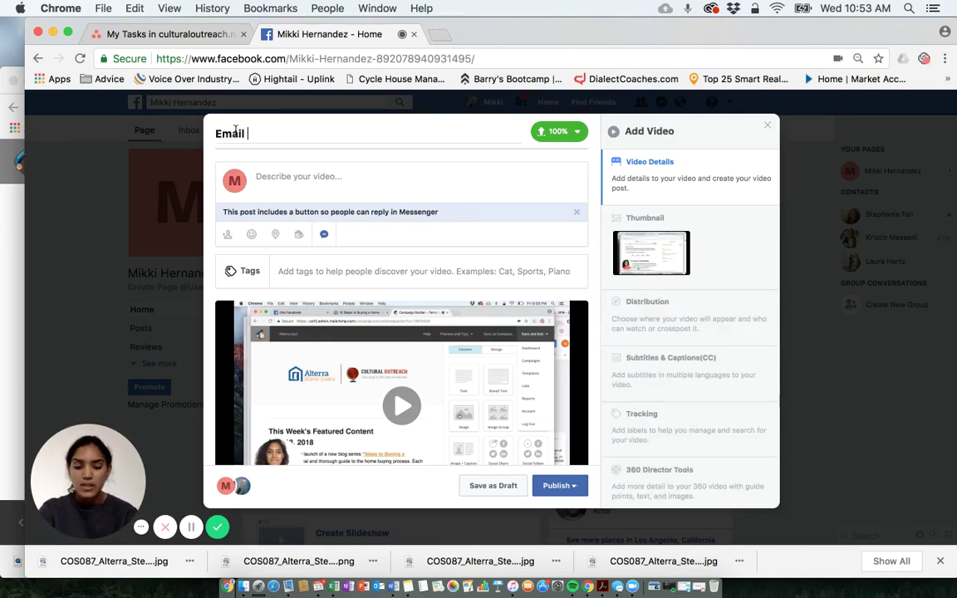
text(tu)
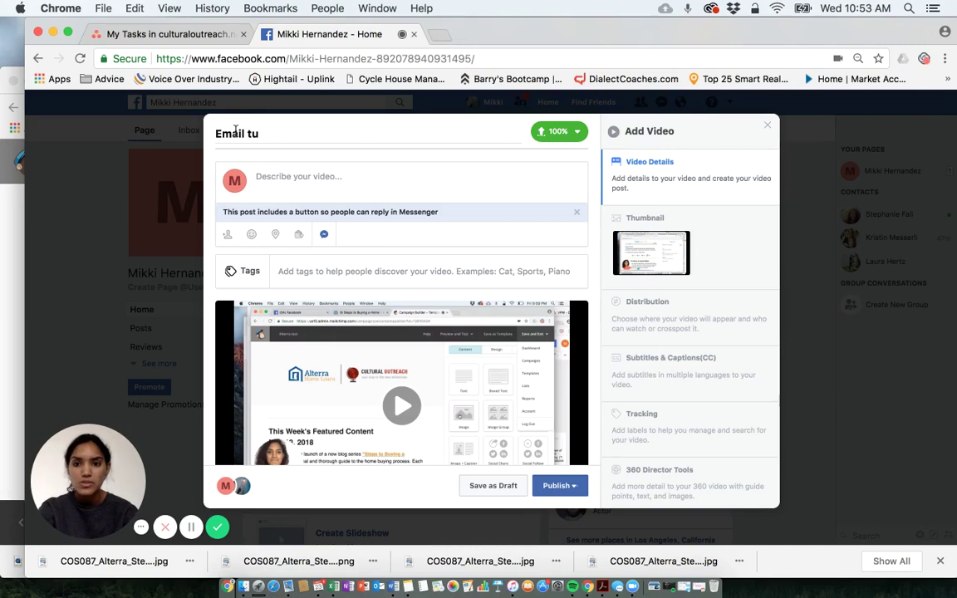
text(torial)
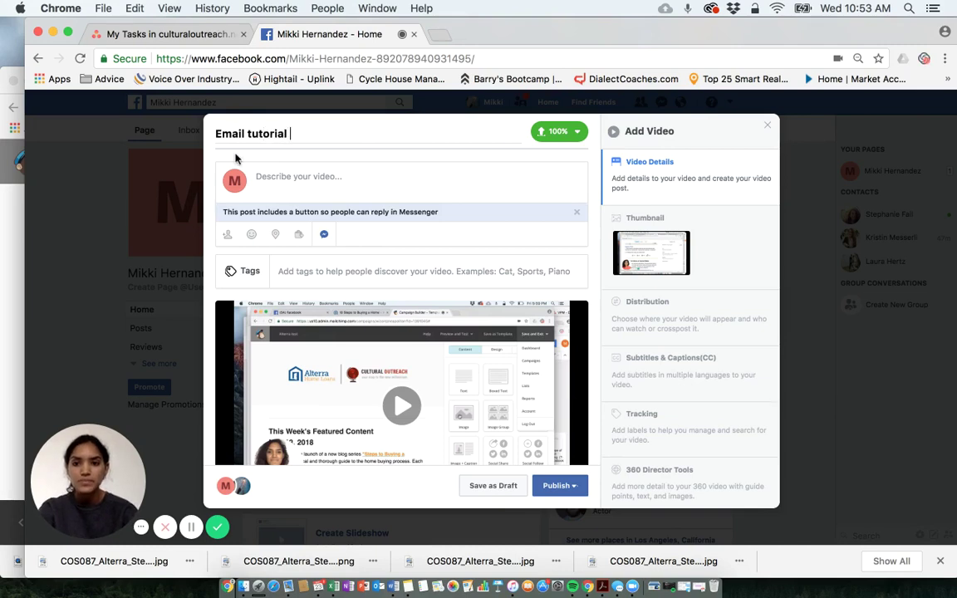
Describe the video as "Learn how to use the email content we send!"
click(264, 177)
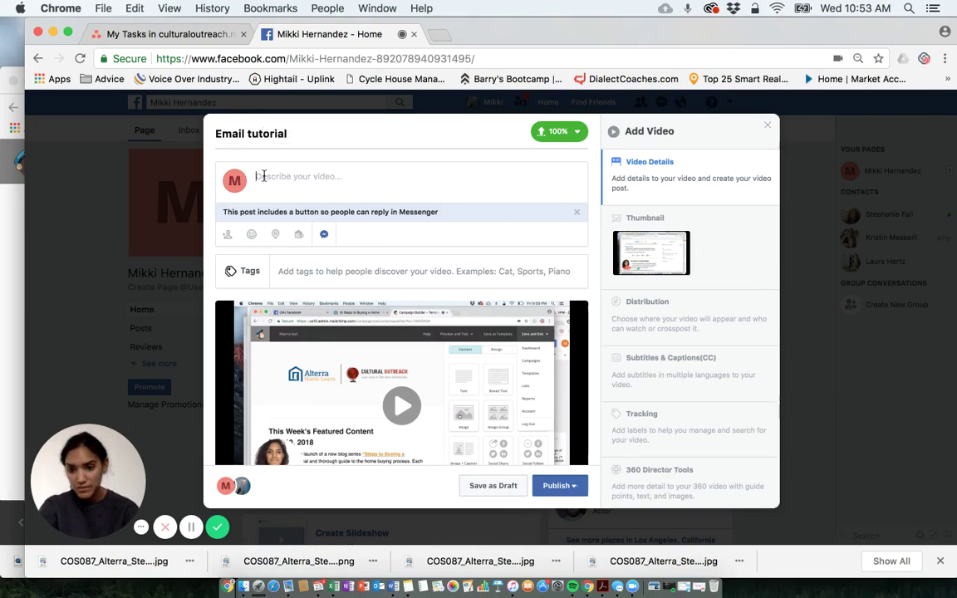
text(Lea)
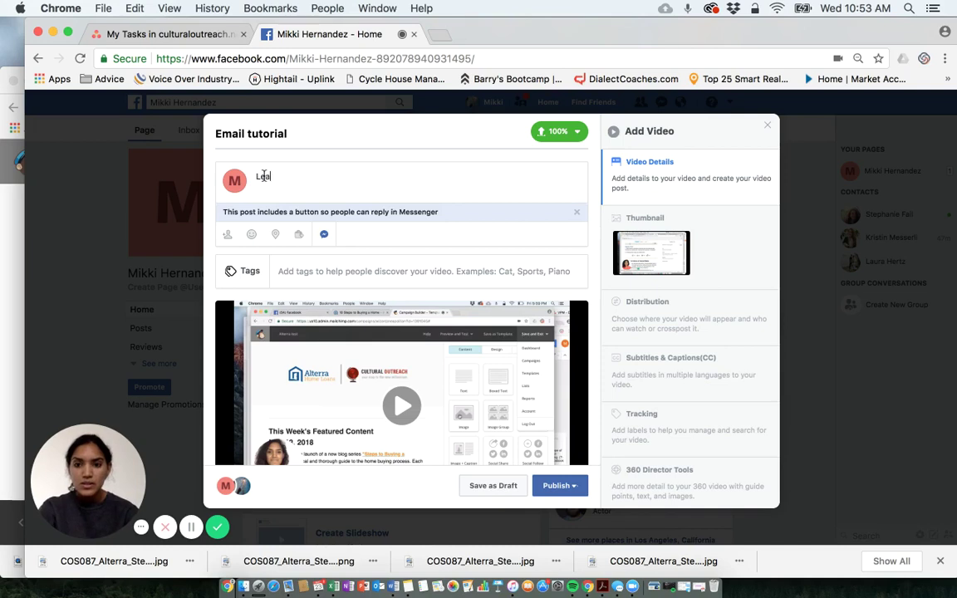
text(rn how o)
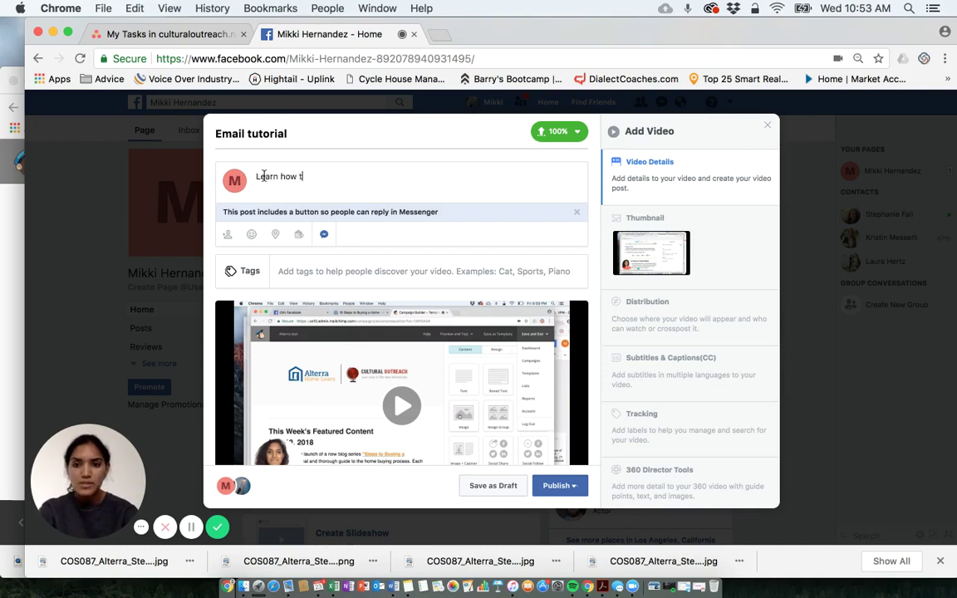
text(o)
text( use th)
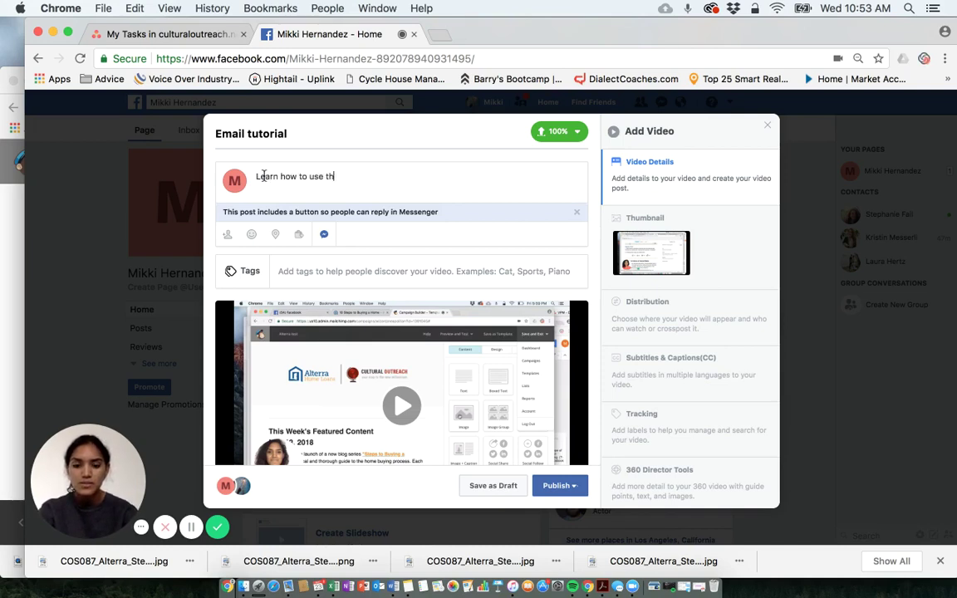
text(e email content )
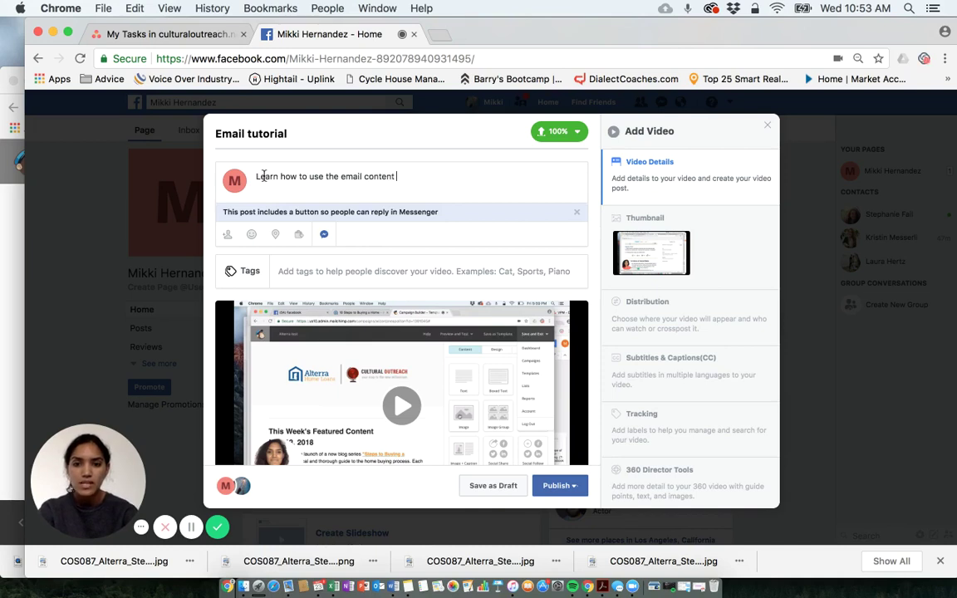
text(we send!)
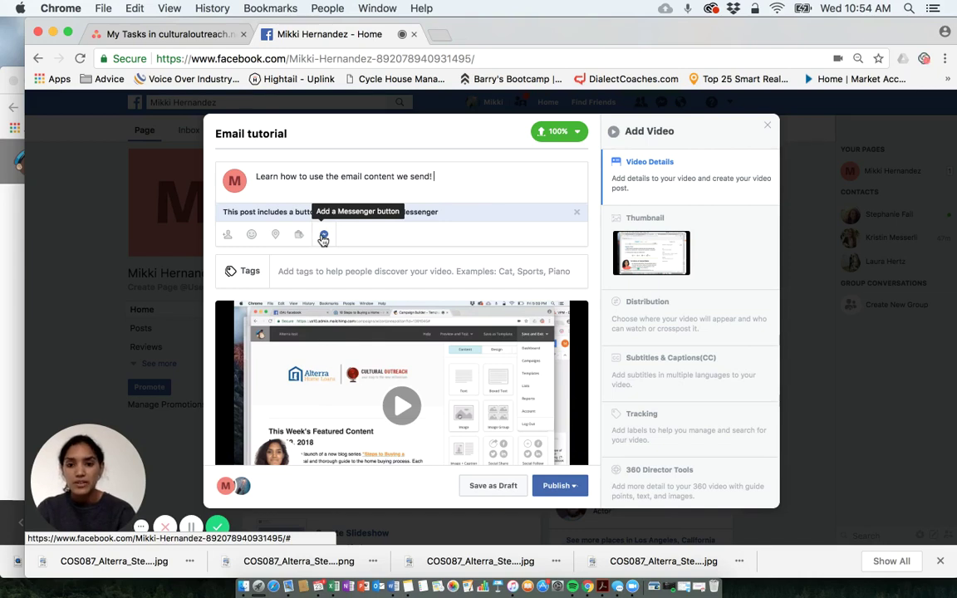
Switch the post's Messenger reply button off and on twice, leaving it included in the video post
click(323, 237)
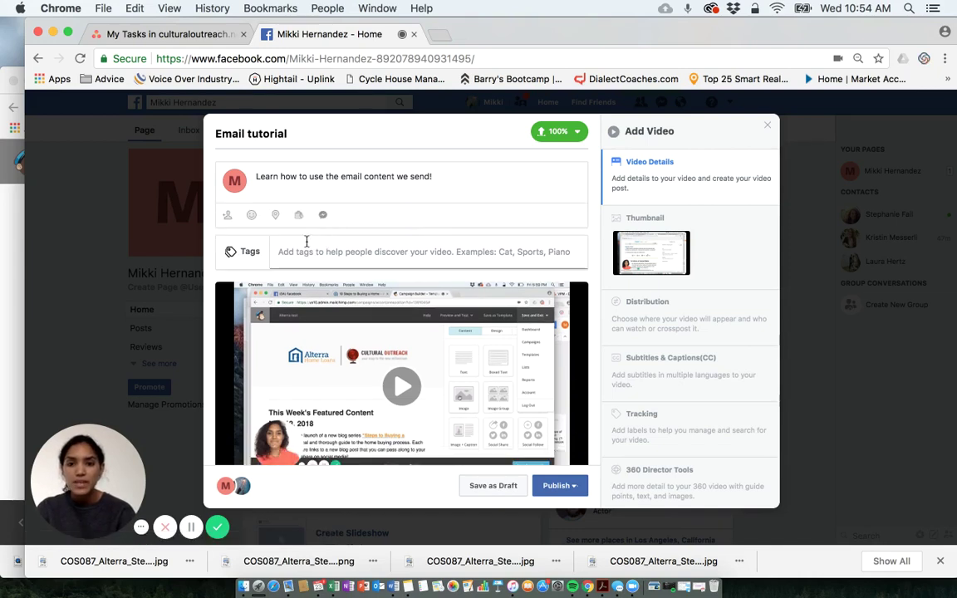
click(323, 215)
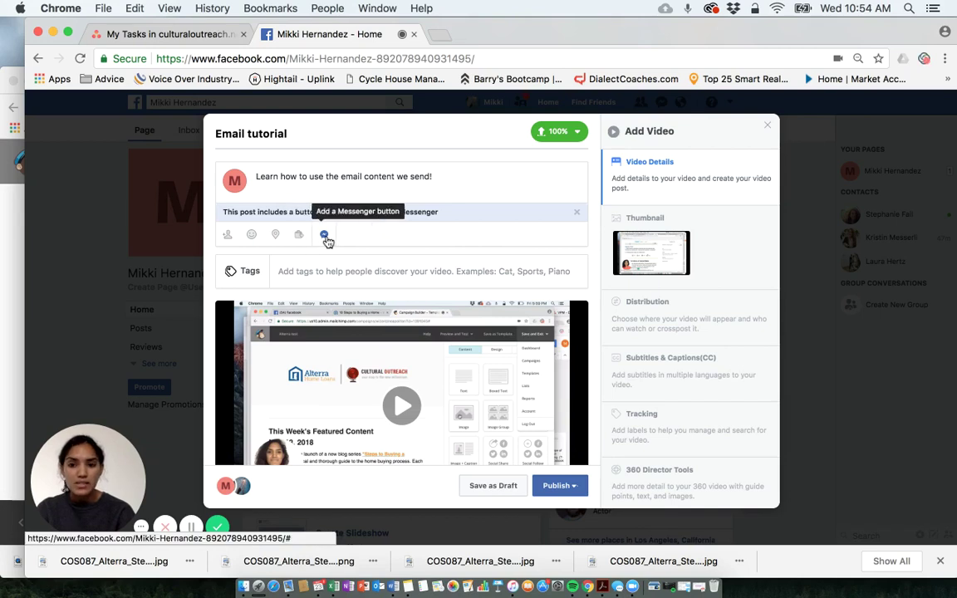
click(325, 236)
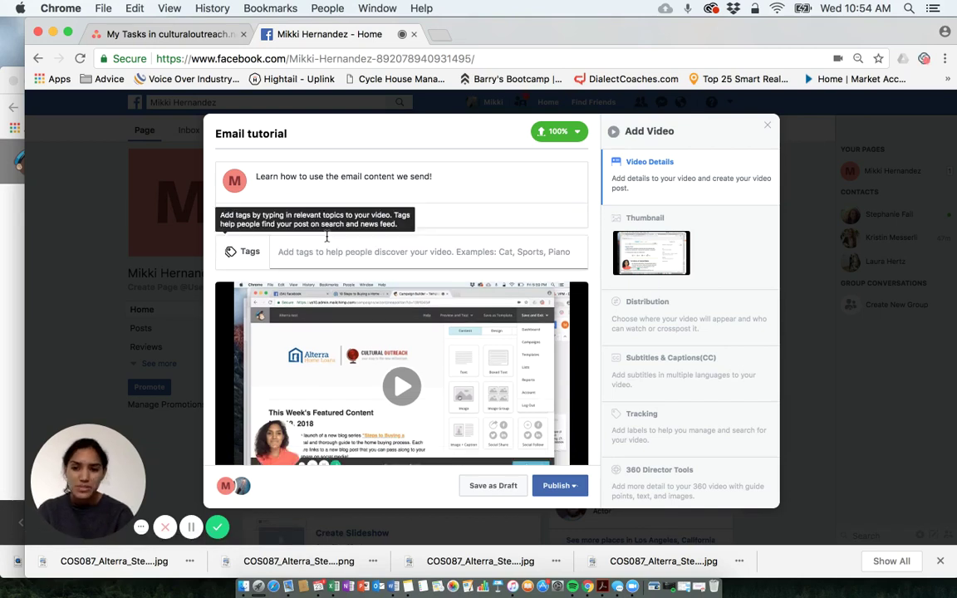
click(310, 199)
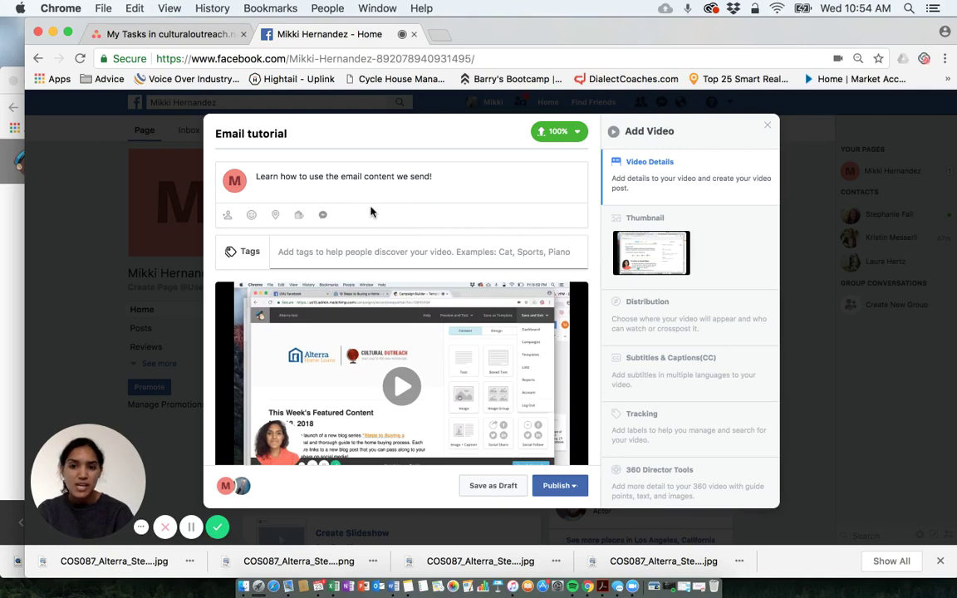
click(324, 216)
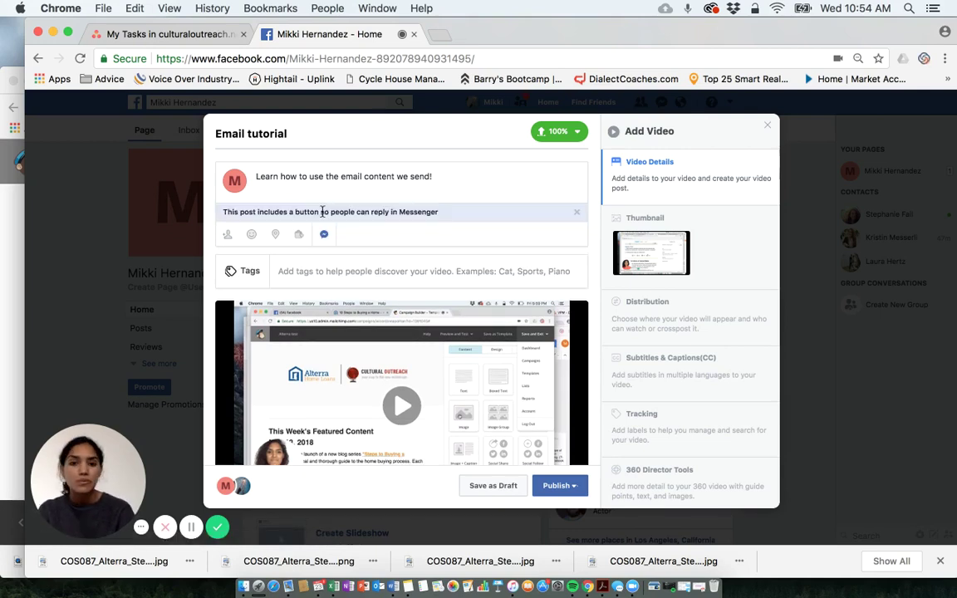
click(456, 174)
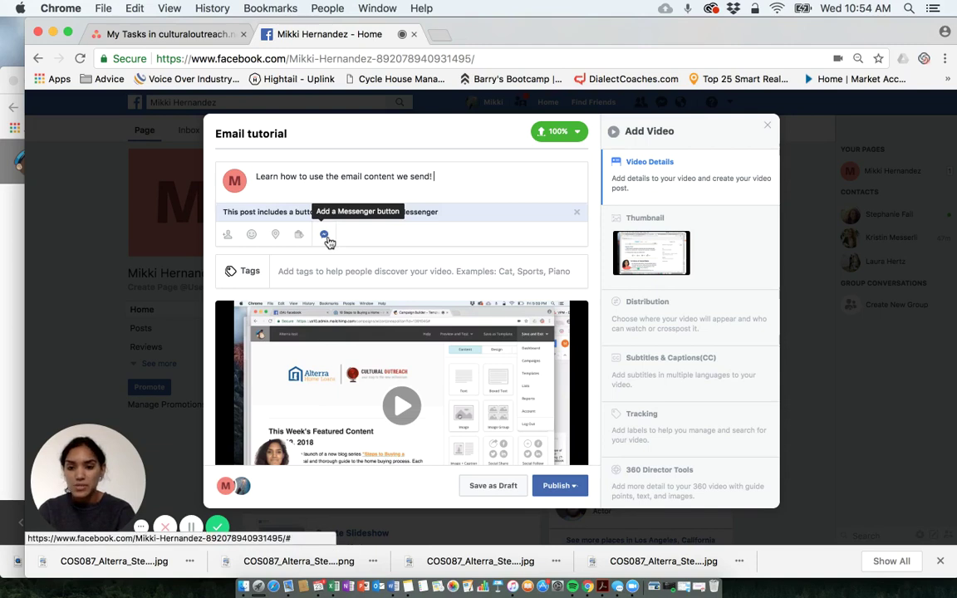
Add the tags "tutorial", "Real Estate" and "Mortgages" to the video
click(296, 267)
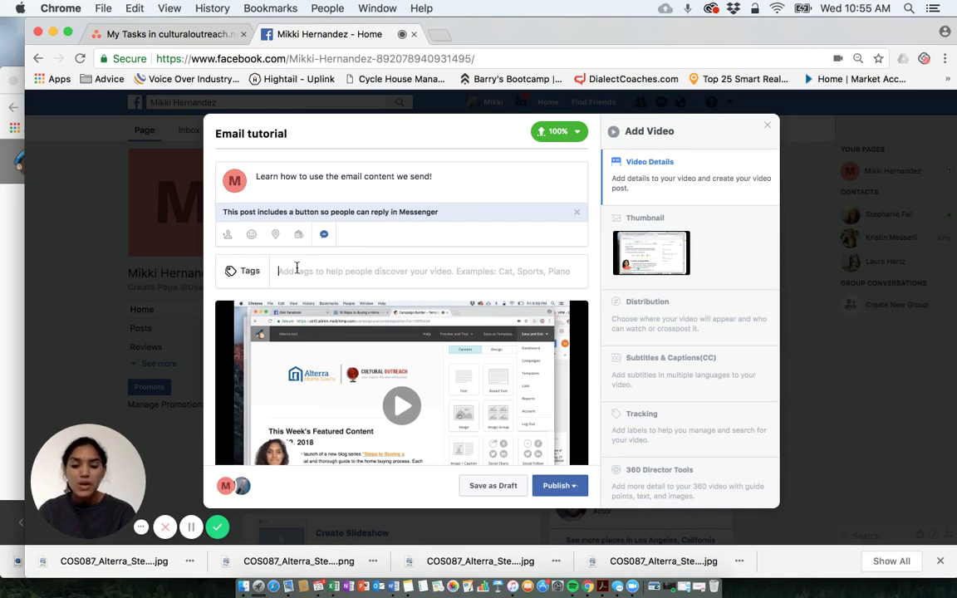
text(tut)
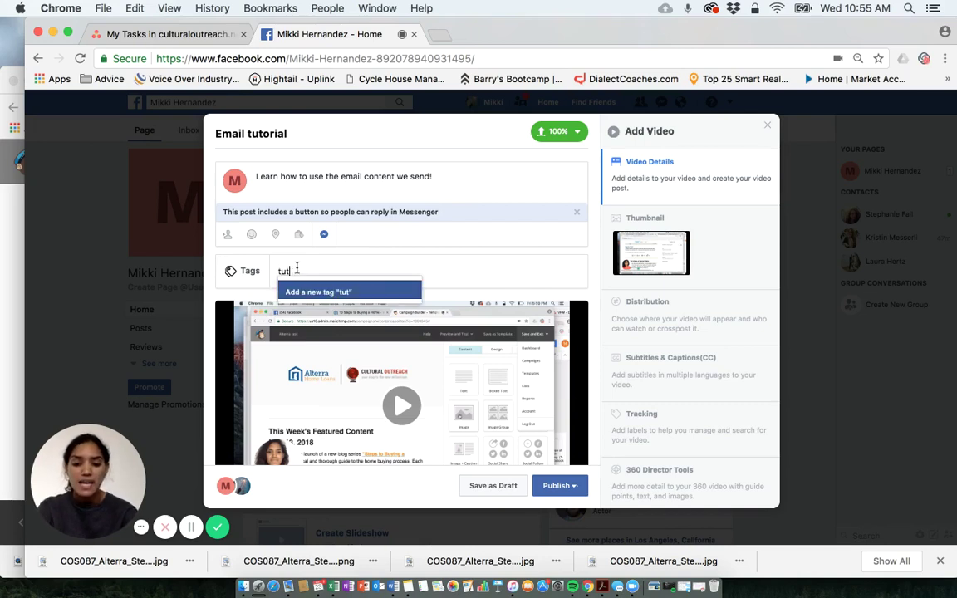
text(orial)
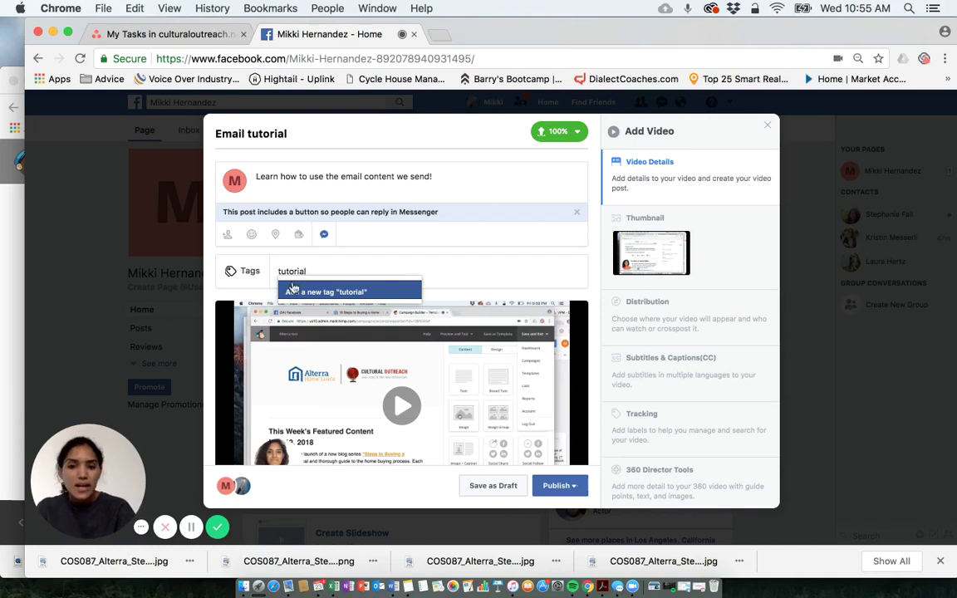
click(303, 291)
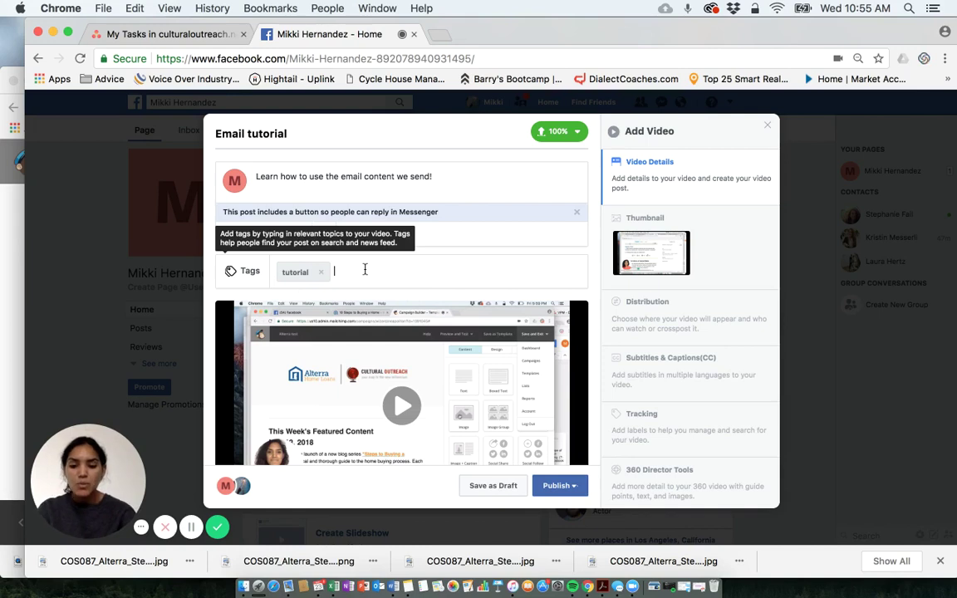
text(real e)
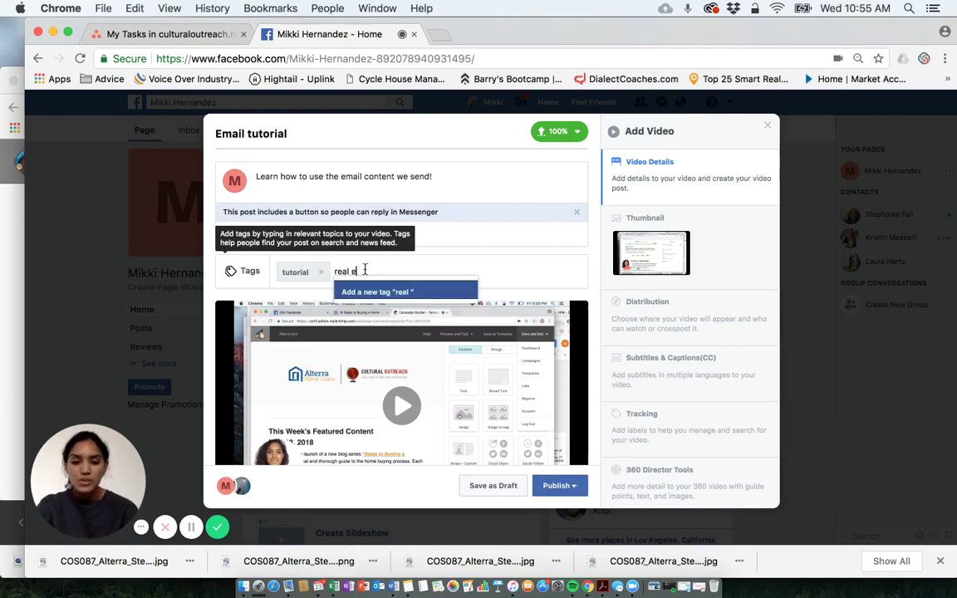
text(state)
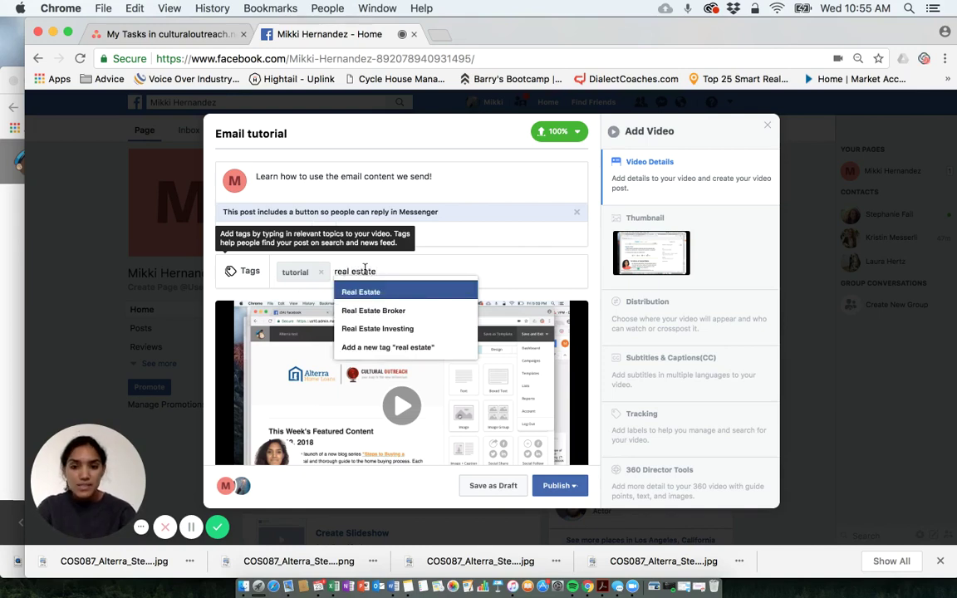
key(Return)
text(mo)
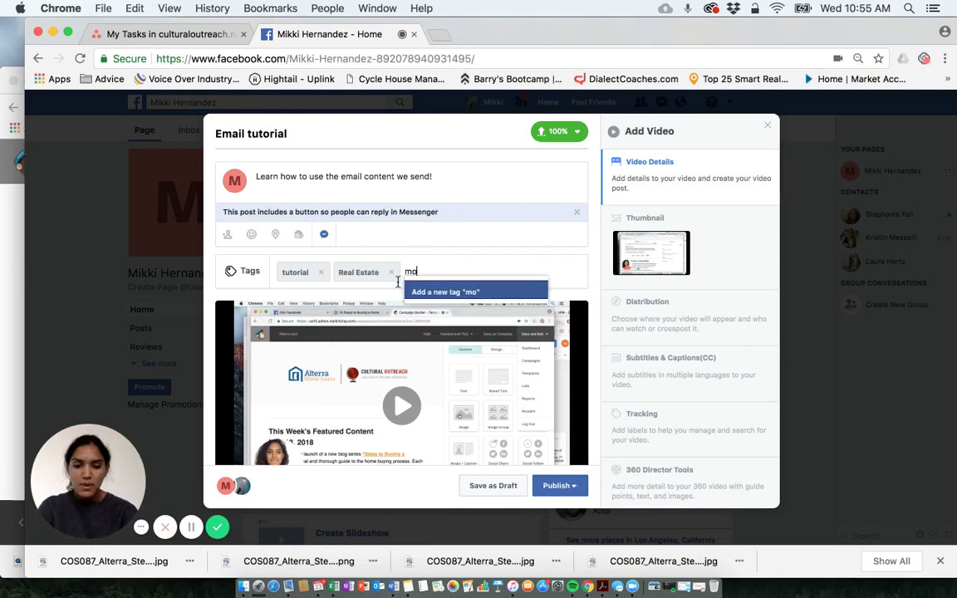
text(rtg)
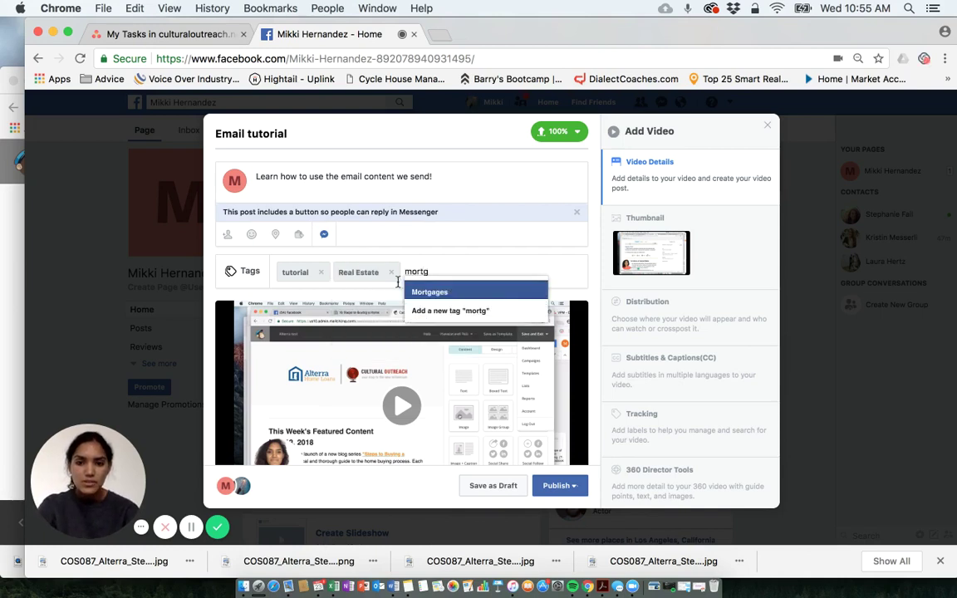
click(432, 291)
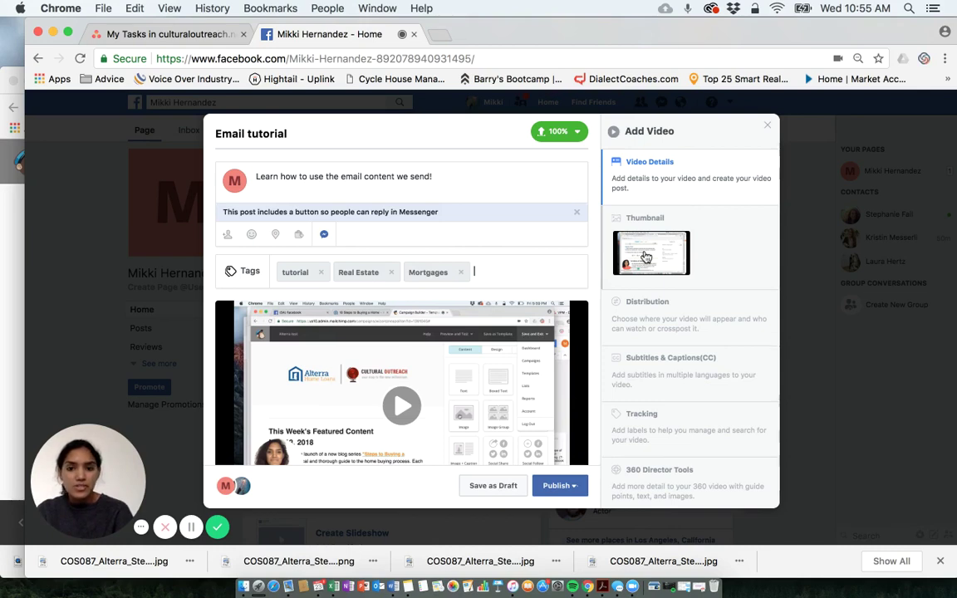
Check the video preview and open the thumbnail options for the video
scroll(536, 318, down, 1)
scroll(535, 318, down, 2)
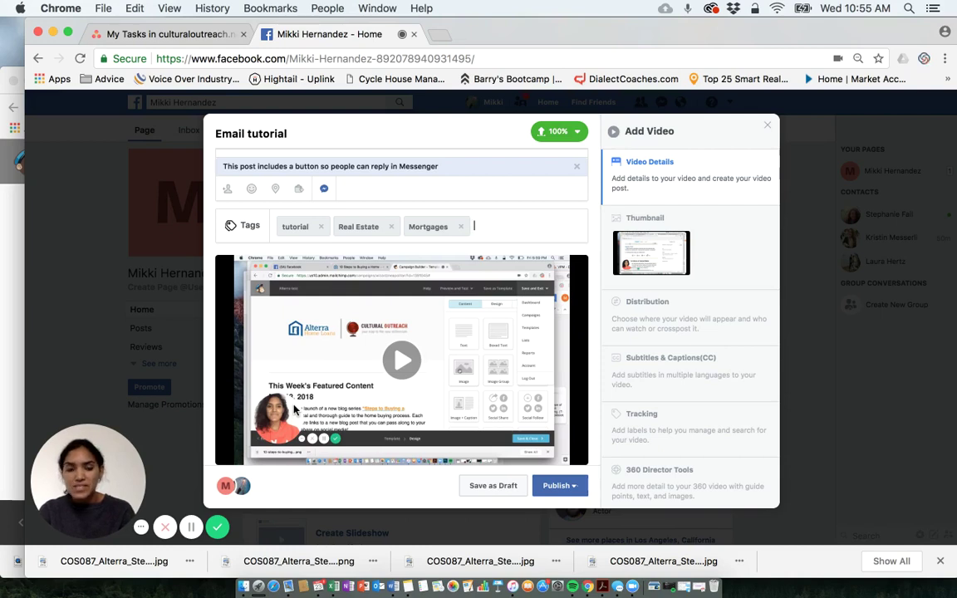
click(651, 263)
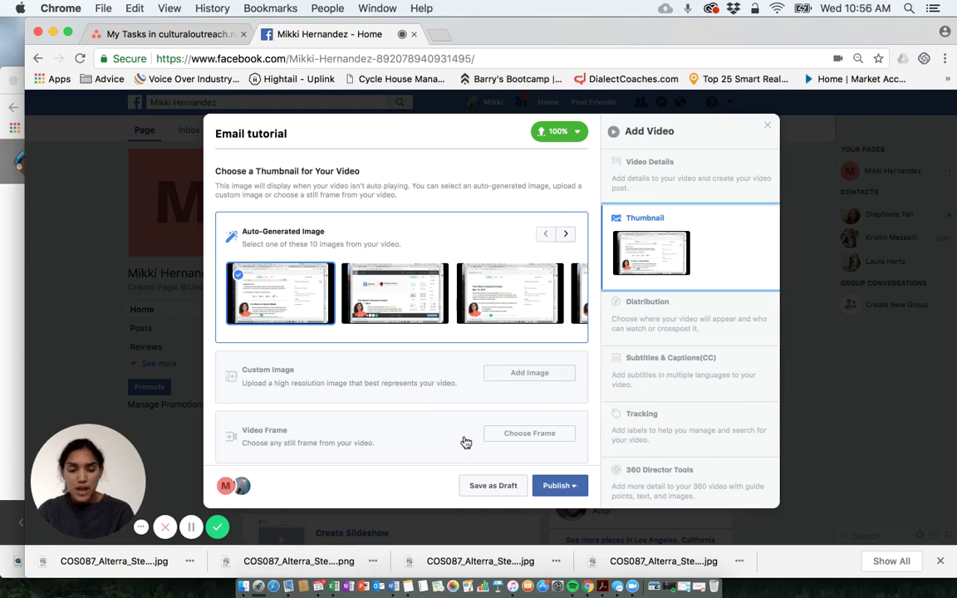
From the video's distribution settings, search for the Cultural Outreach consulting agency page and start a crossposting relationship request with it
click(618, 325)
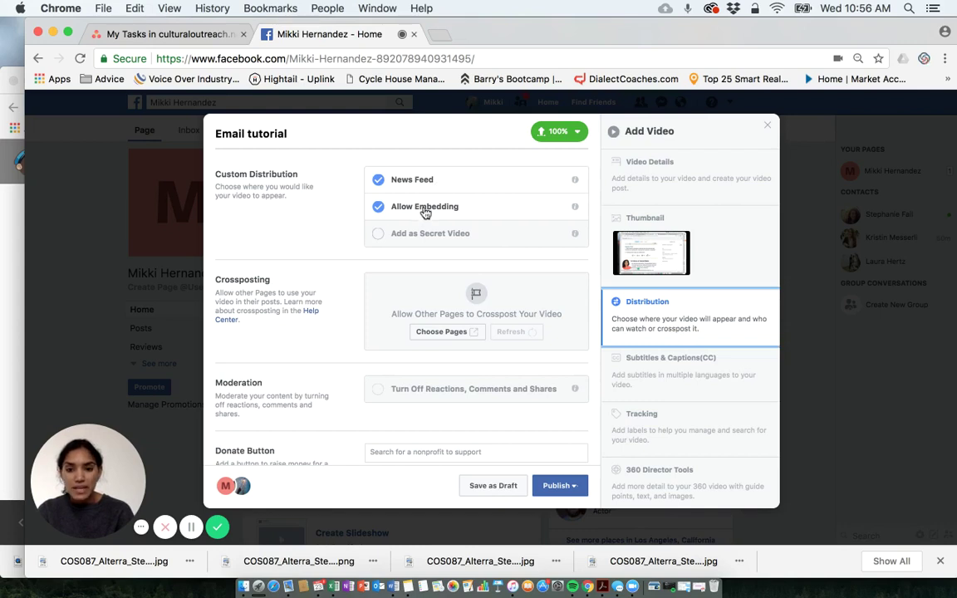
click(441, 332)
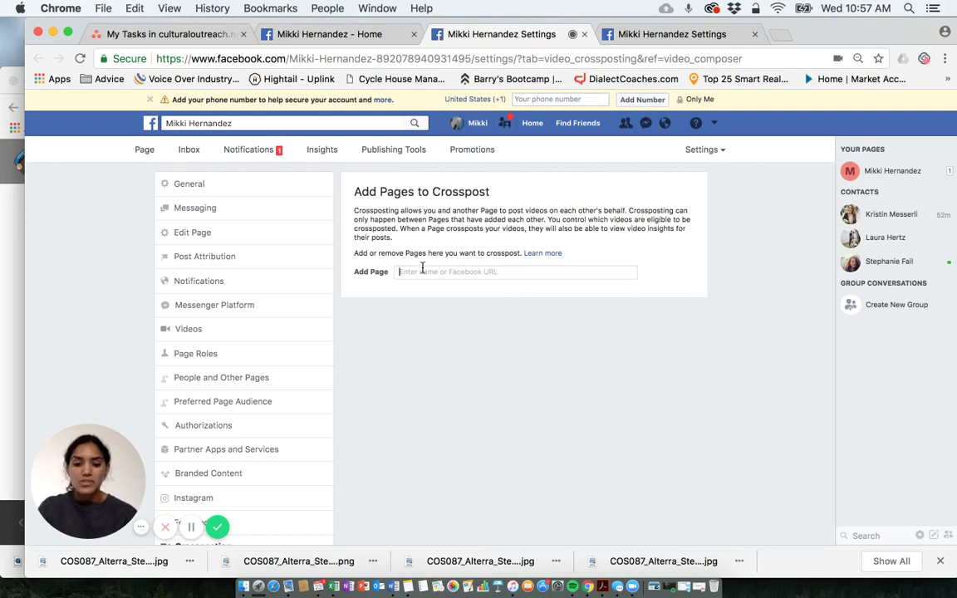
text(Cultural)
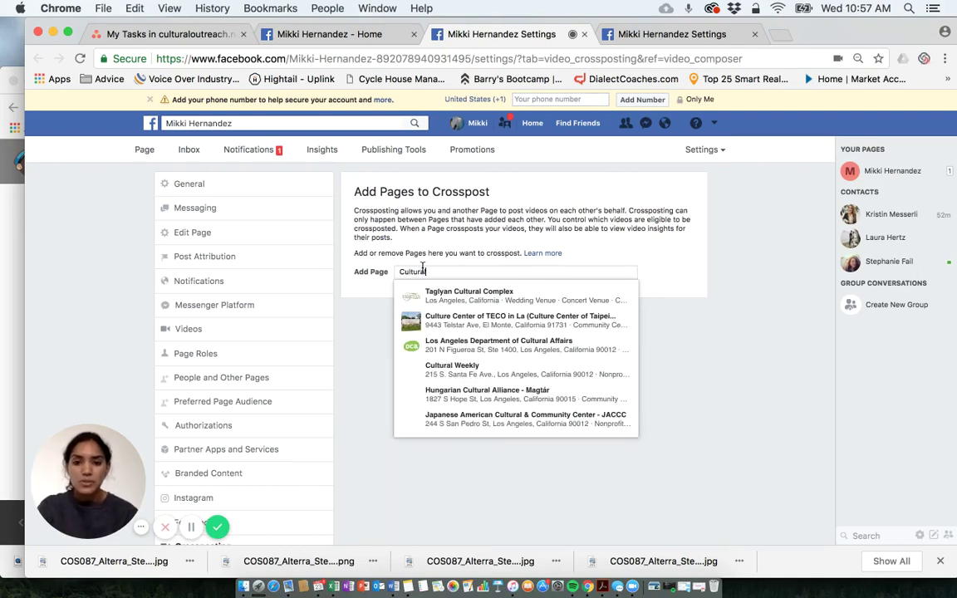
text( Outre)
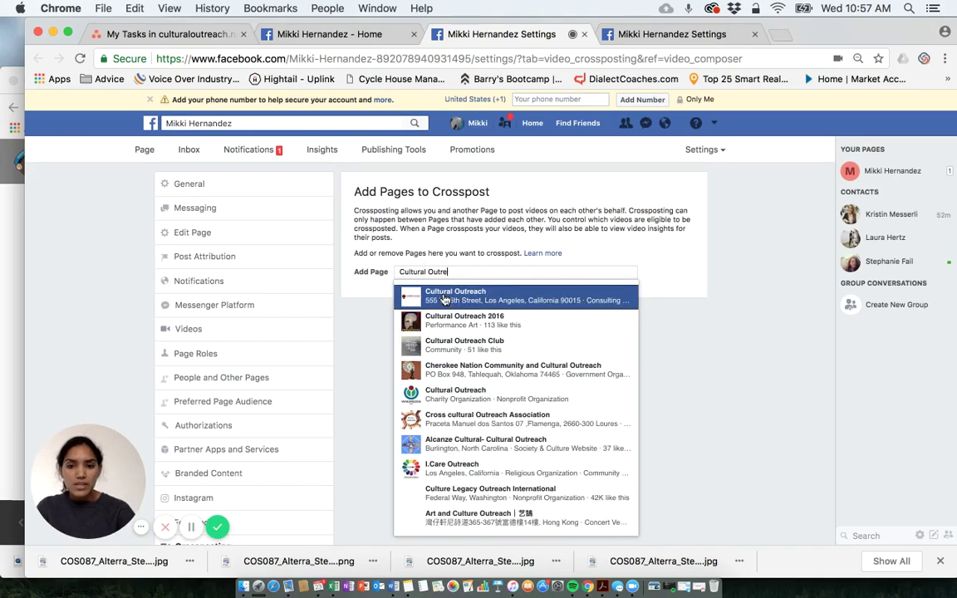
click(444, 297)
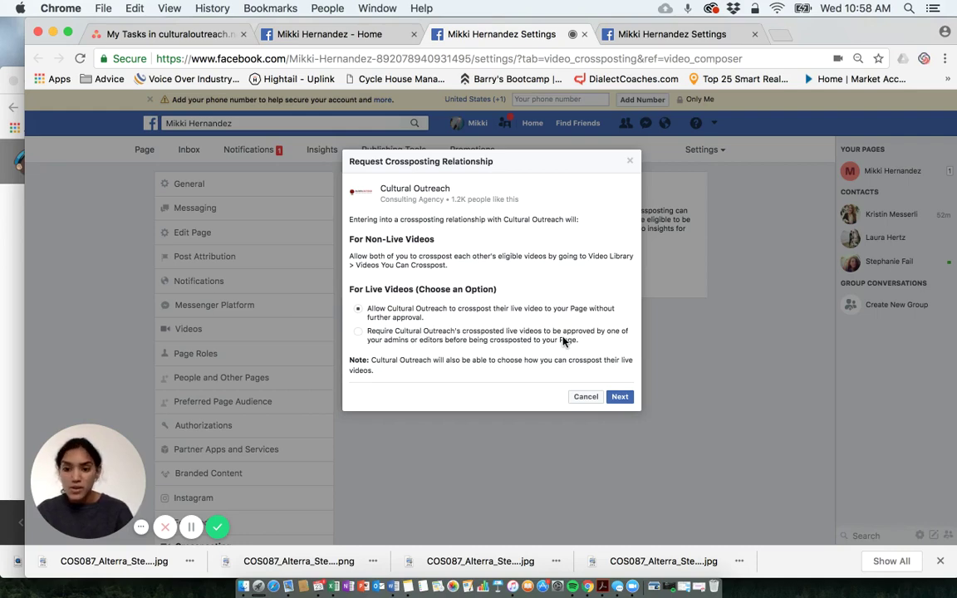
Return to the video post and review its crossposting, moderation and donate button settings
click(370, 37)
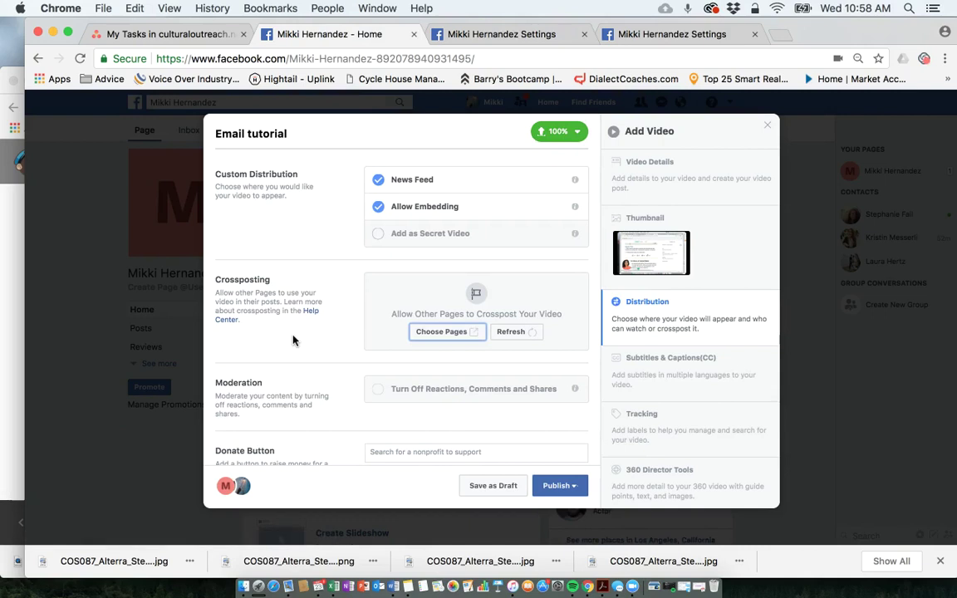
scroll(293, 340, down, 2)
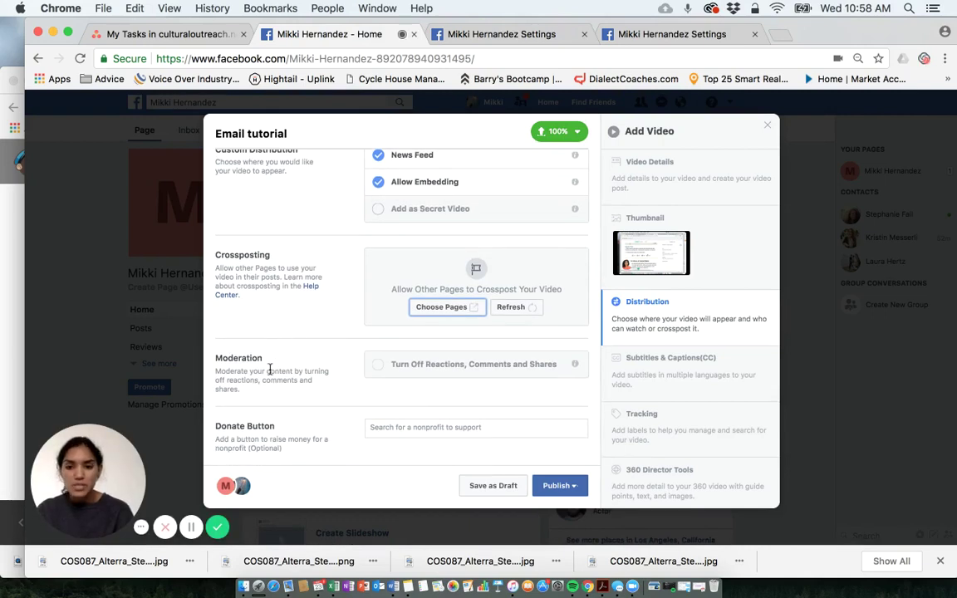
mouse_move(374, 368)
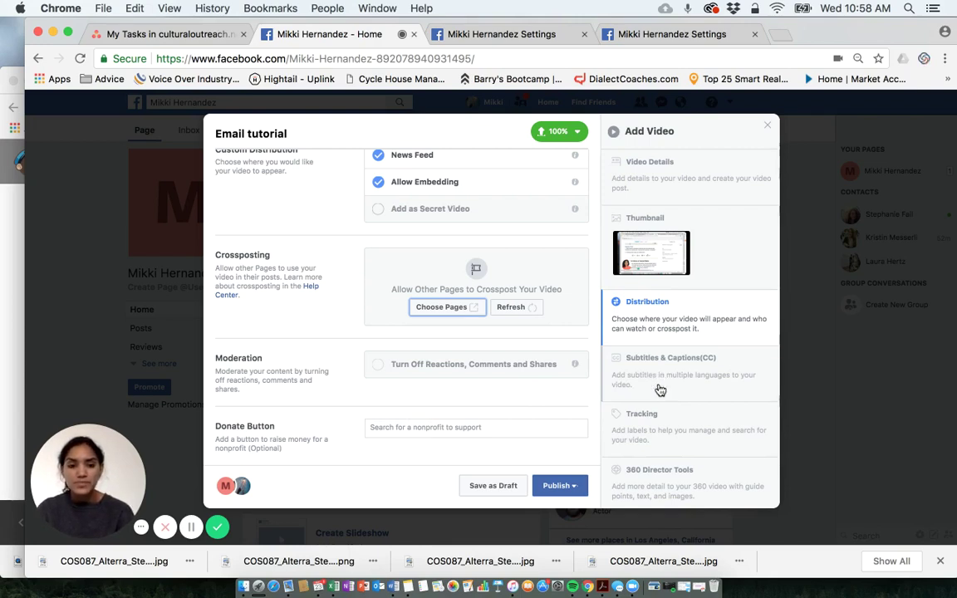
Check the video's tracking label and Universal ID settings and bring up the publishing choices
click(646, 428)
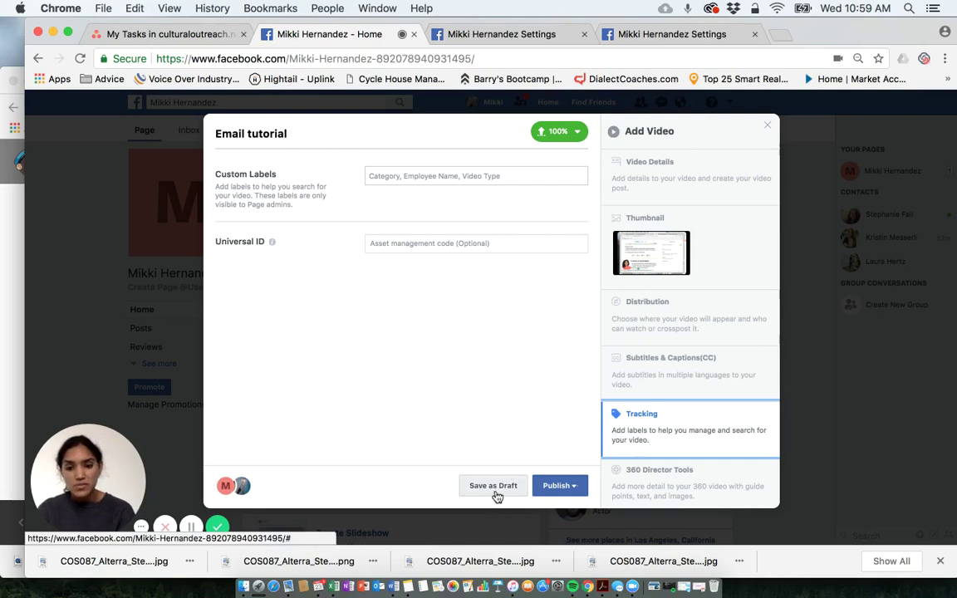
click(563, 493)
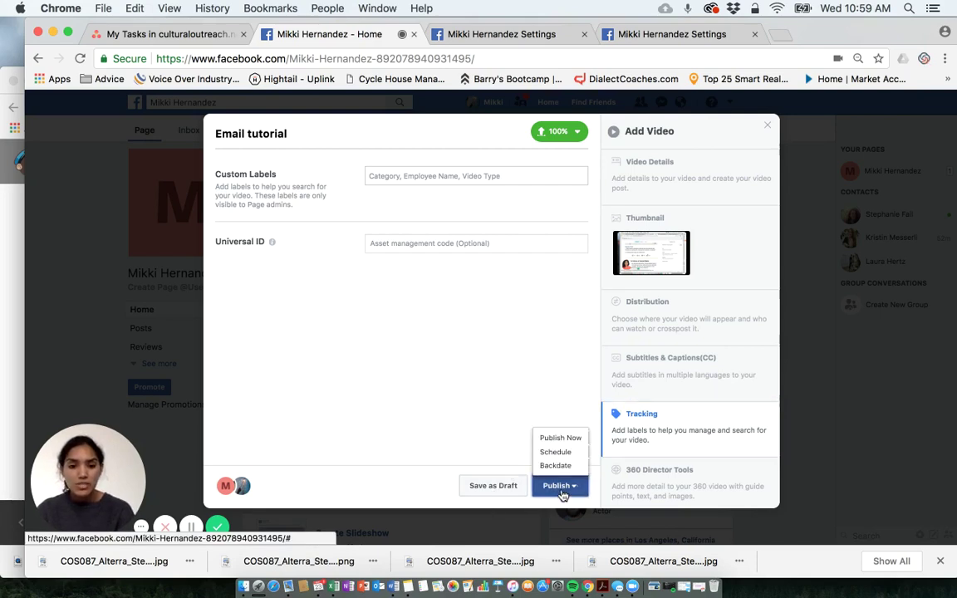